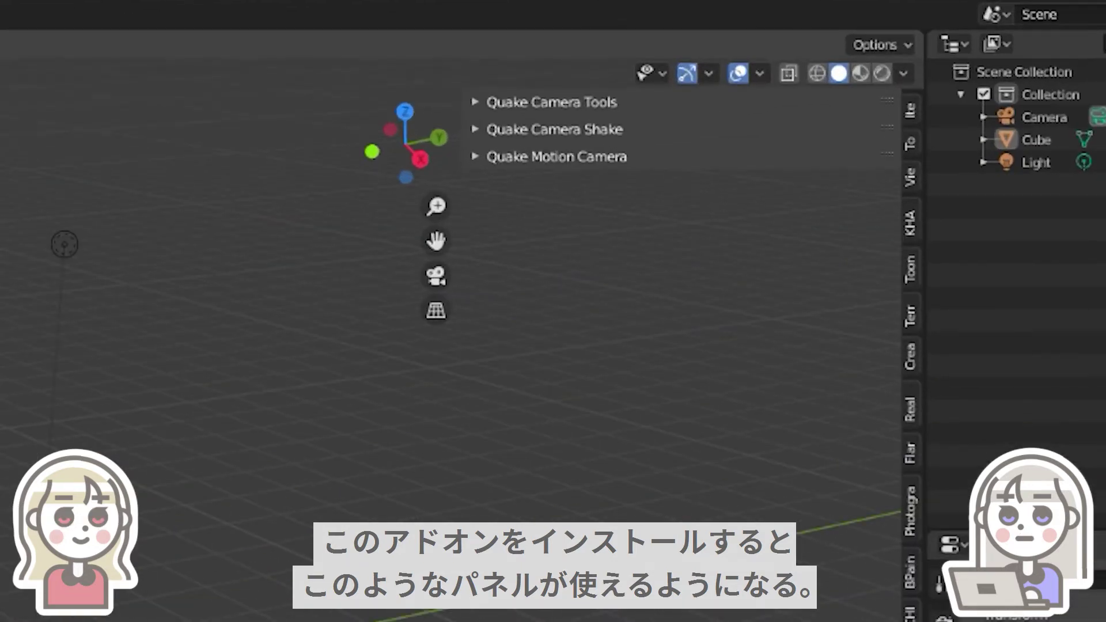
click(475, 96)
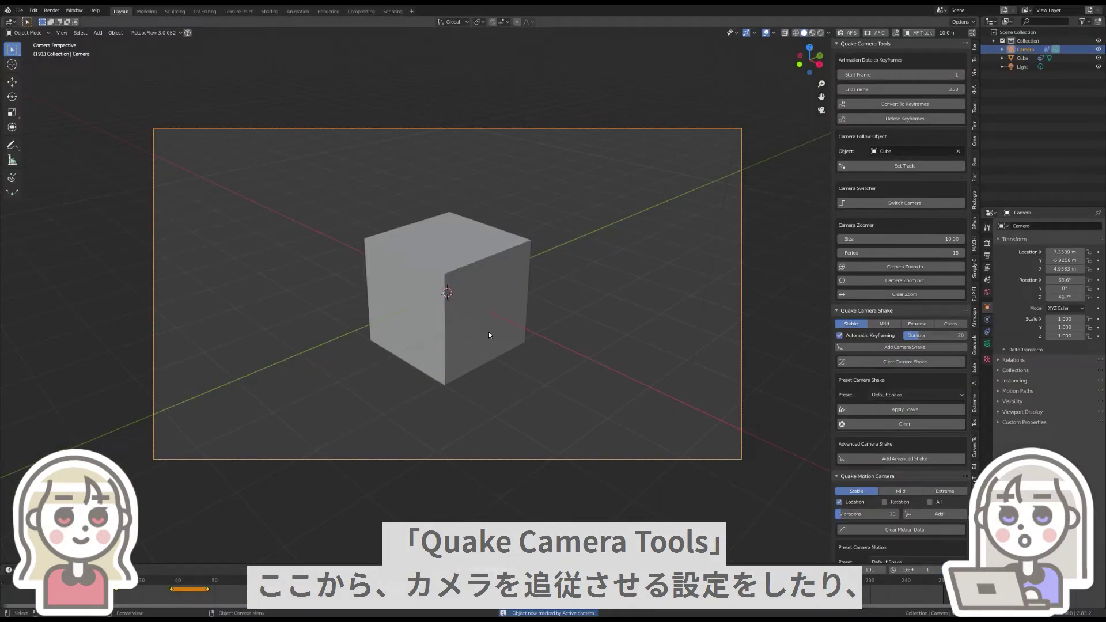
click(476, 301)
key(g)
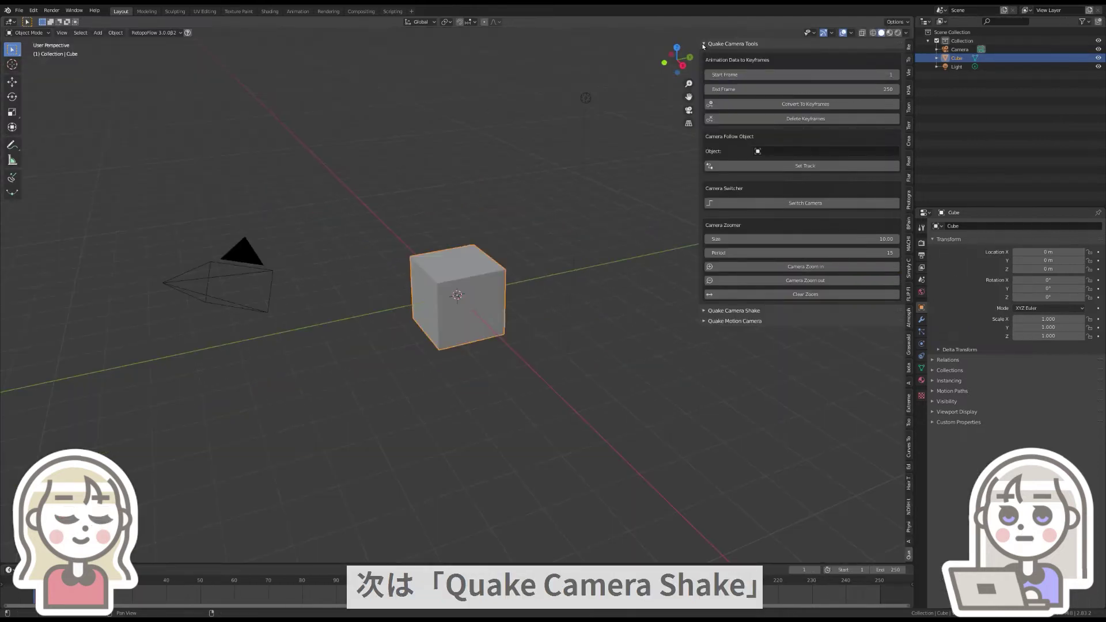
- Swap Quake Camera Tools for the Quake Camera Shake panel, then stop playback at frame 1
click(704, 44)
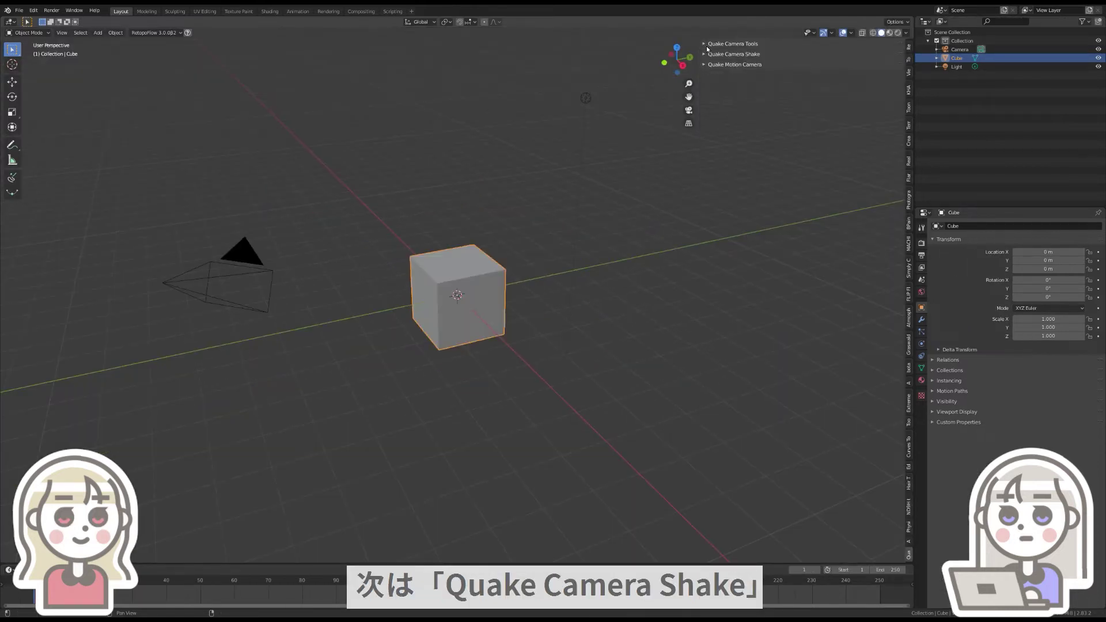
click(704, 54)
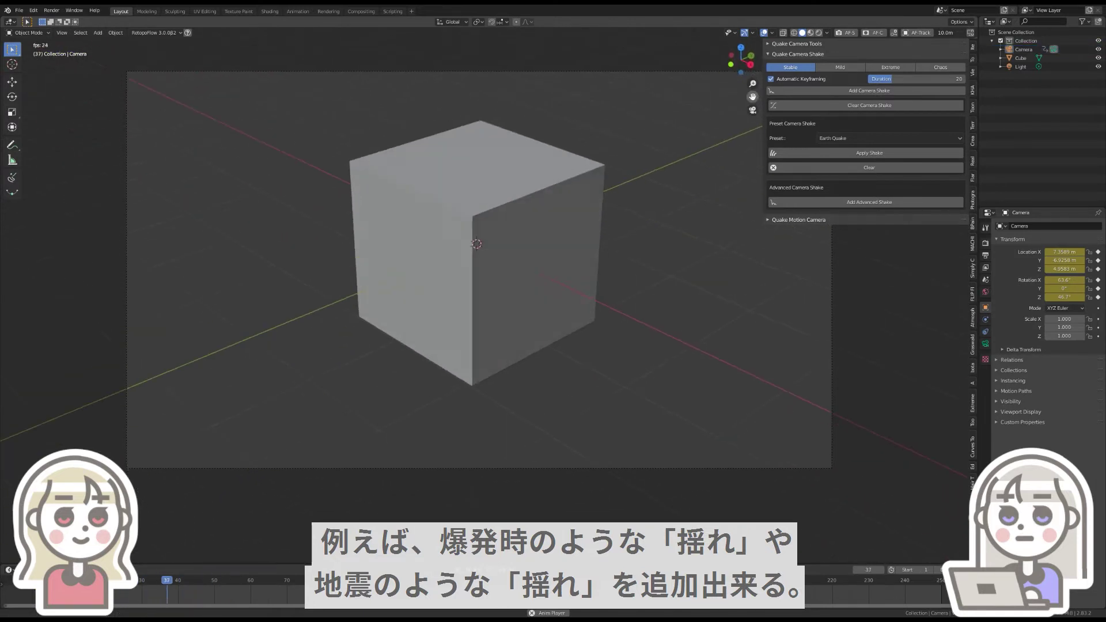
key(Escape)
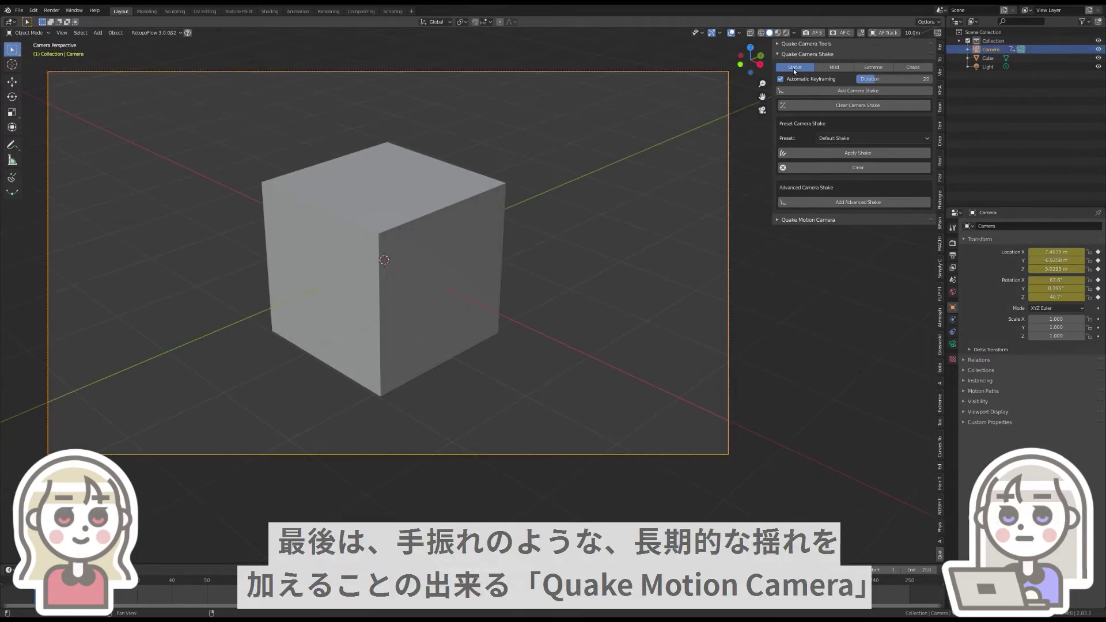
- Add the Head Camera preset from Quake Motion Camera to the camera and play the shake
click(780, 60)
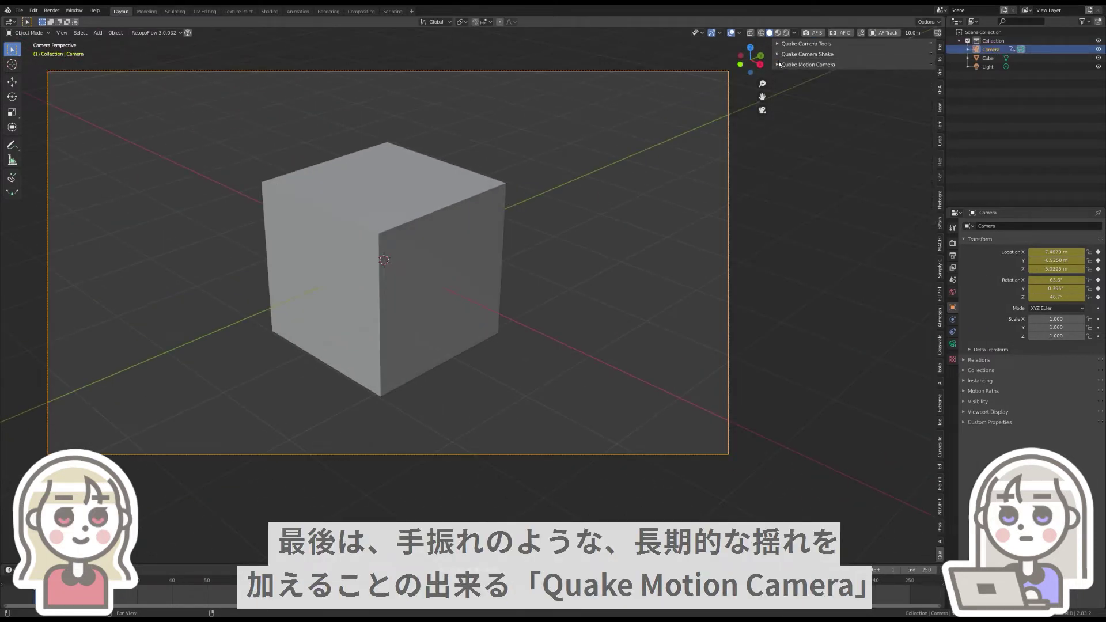
click(779, 65)
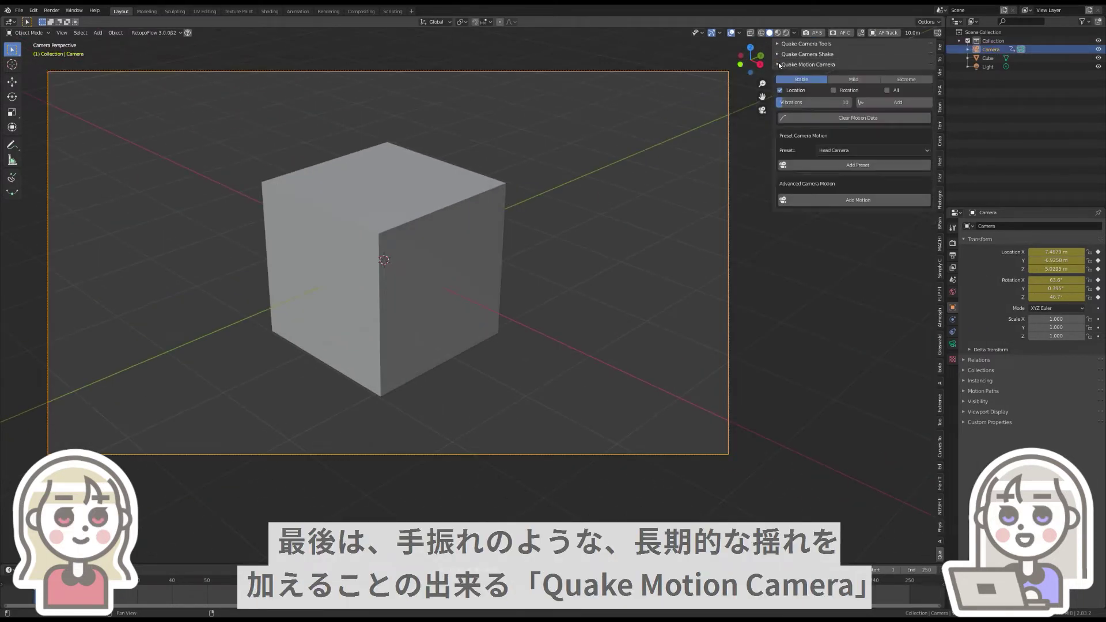
click(845, 152)
click(847, 203)
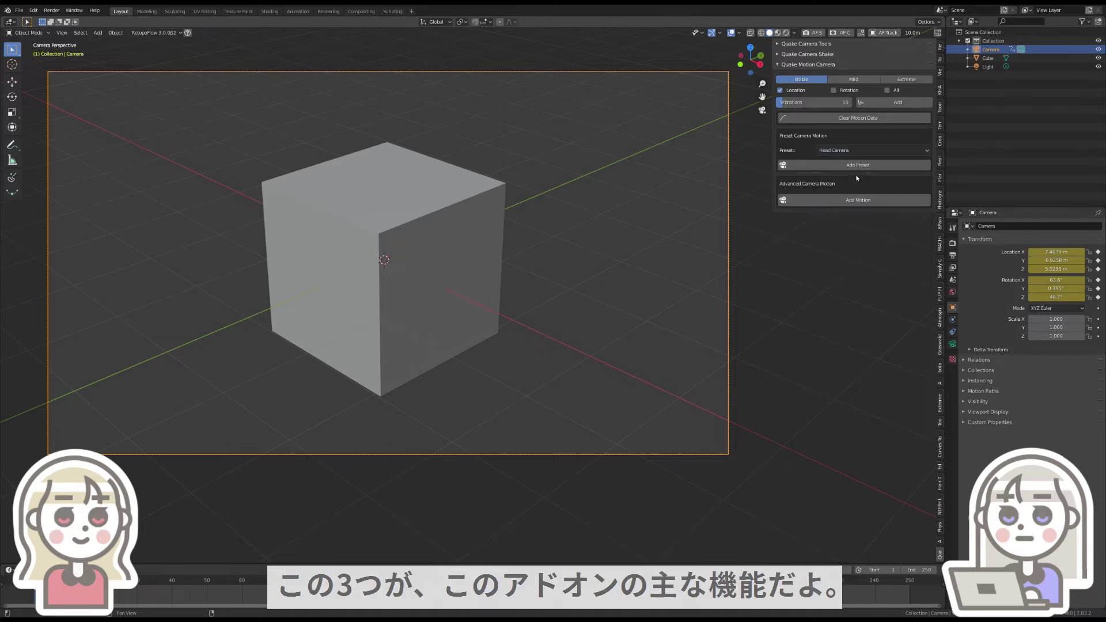
click(860, 168)
key(space)
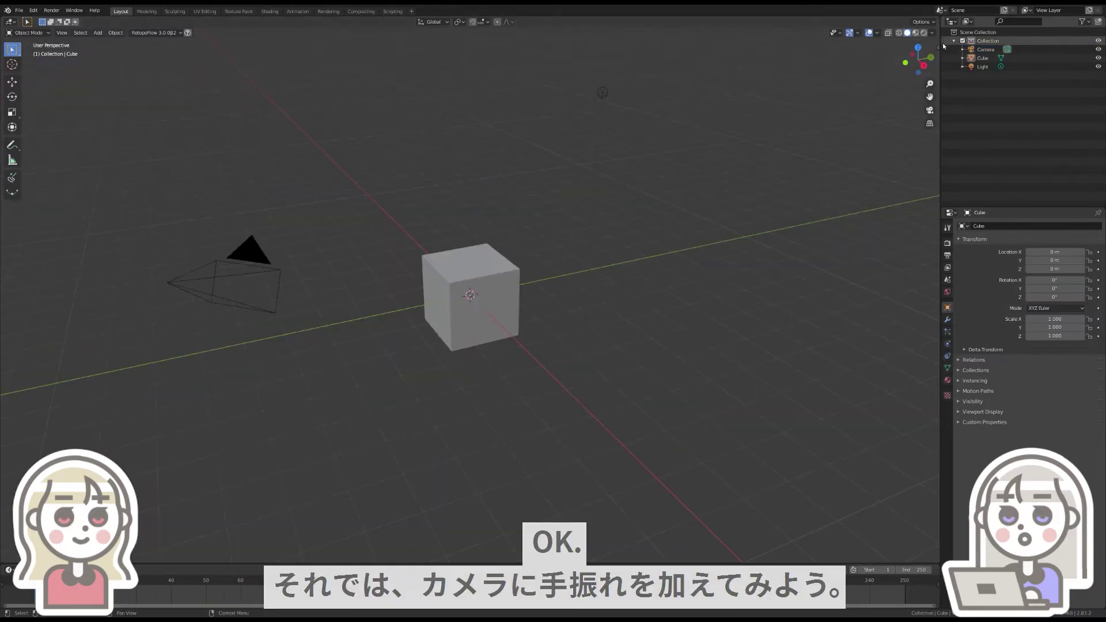
- With the sidebar shown, select the camera and add the Hand Held Camera motion preset
key(n)
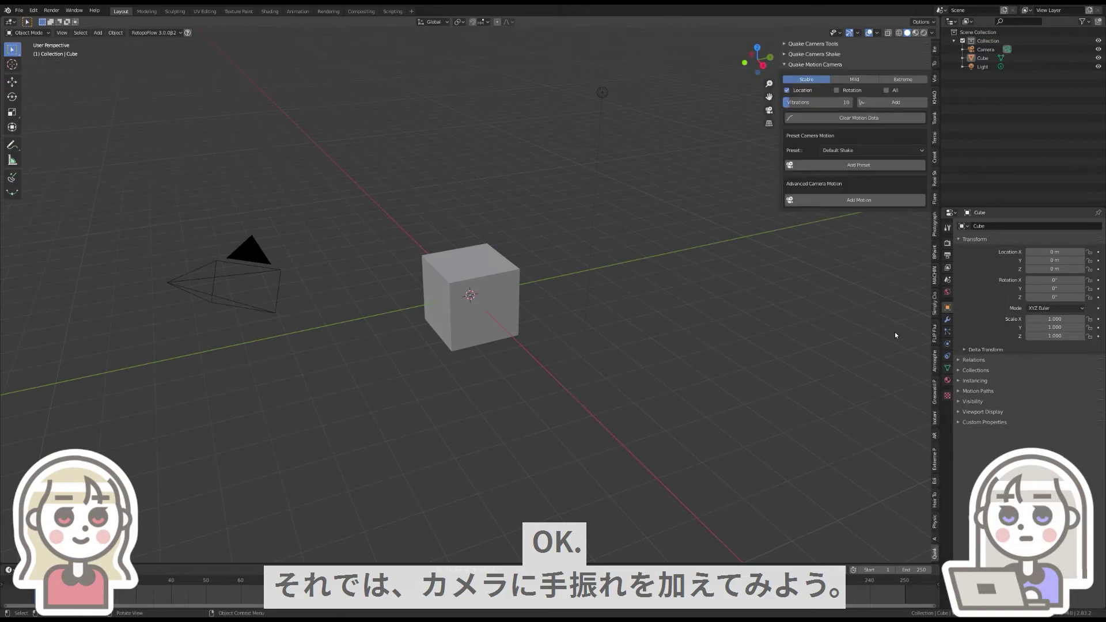
click(278, 272)
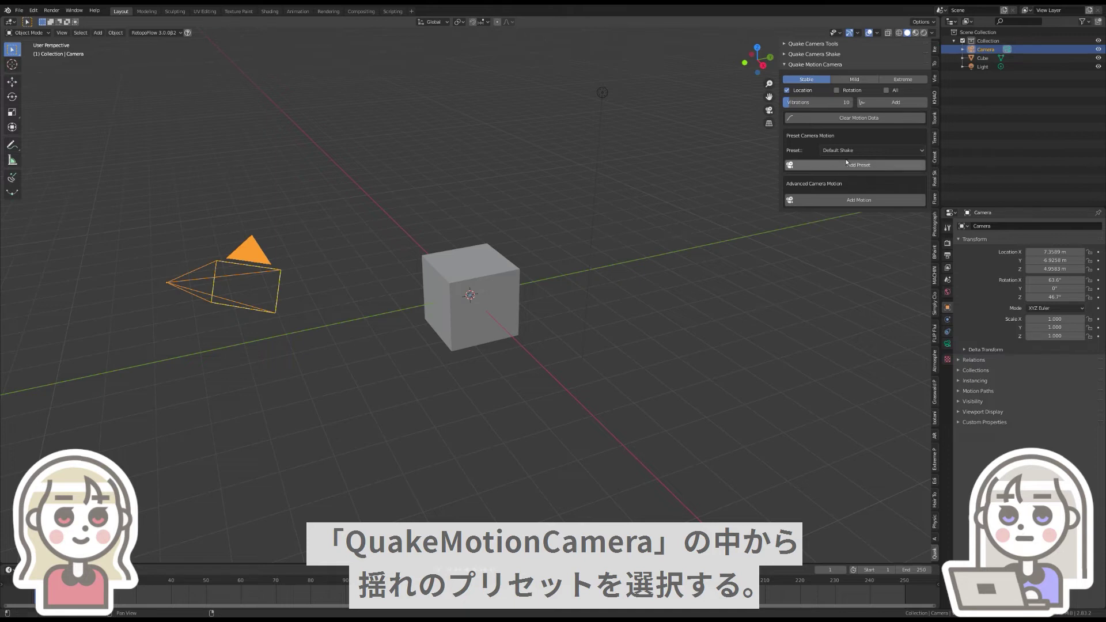
click(863, 148)
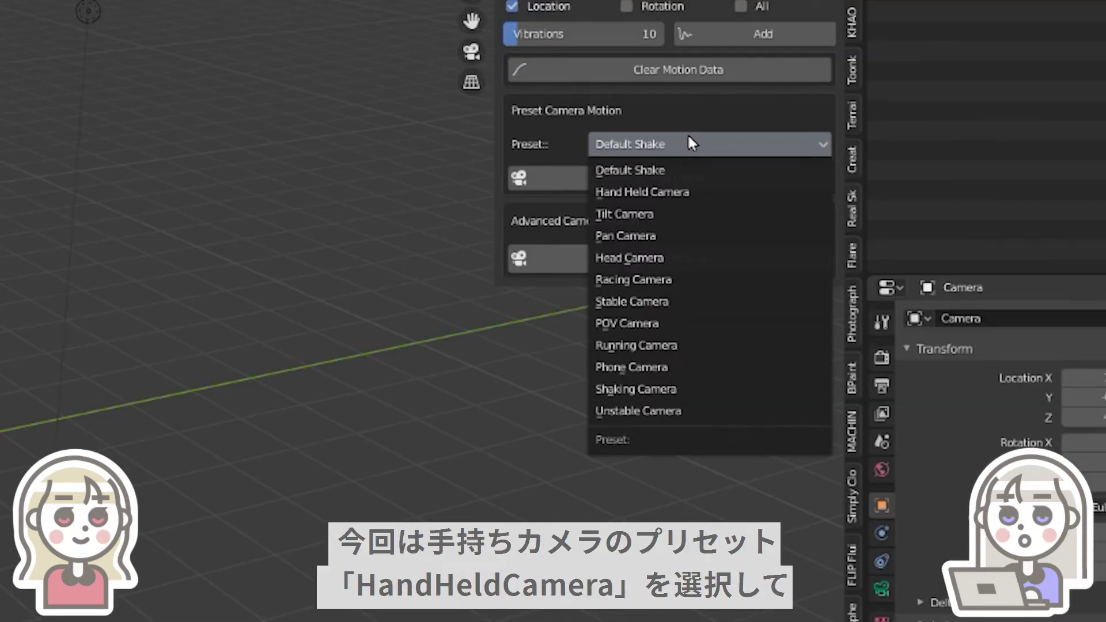
click(696, 189)
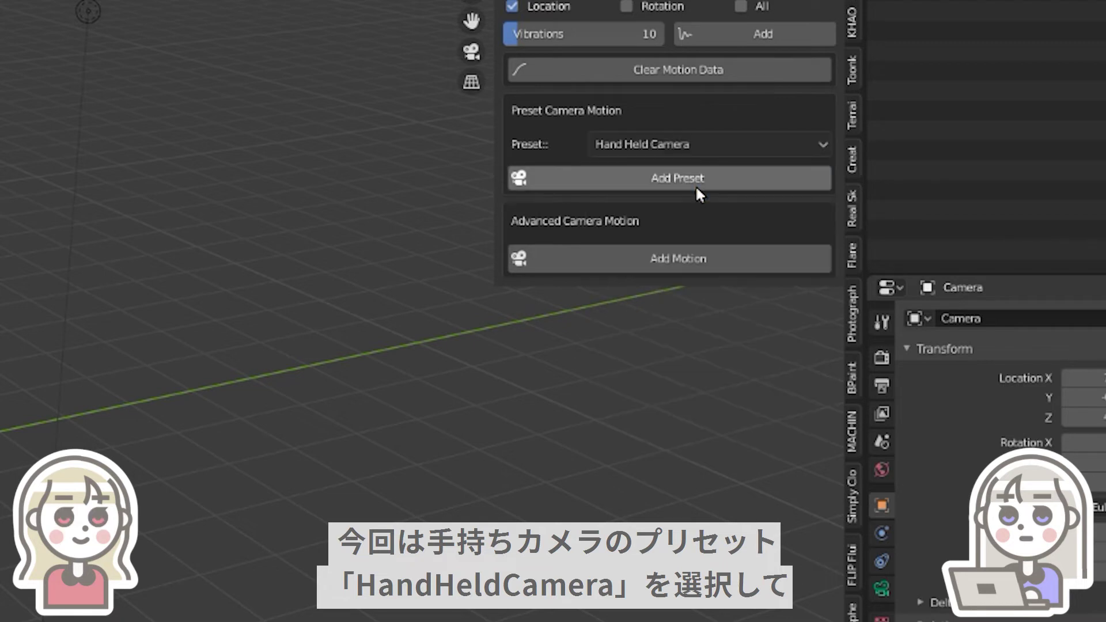
click(696, 187)
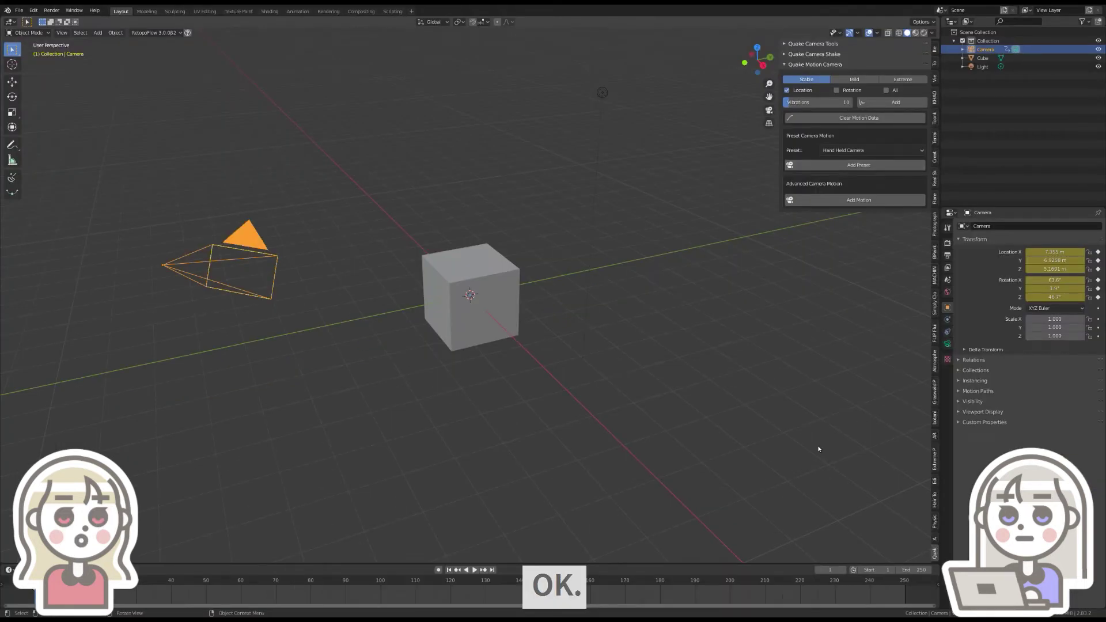
- Play the animation and watch the hand-held shake zoomed in through the camera view
click(474, 511)
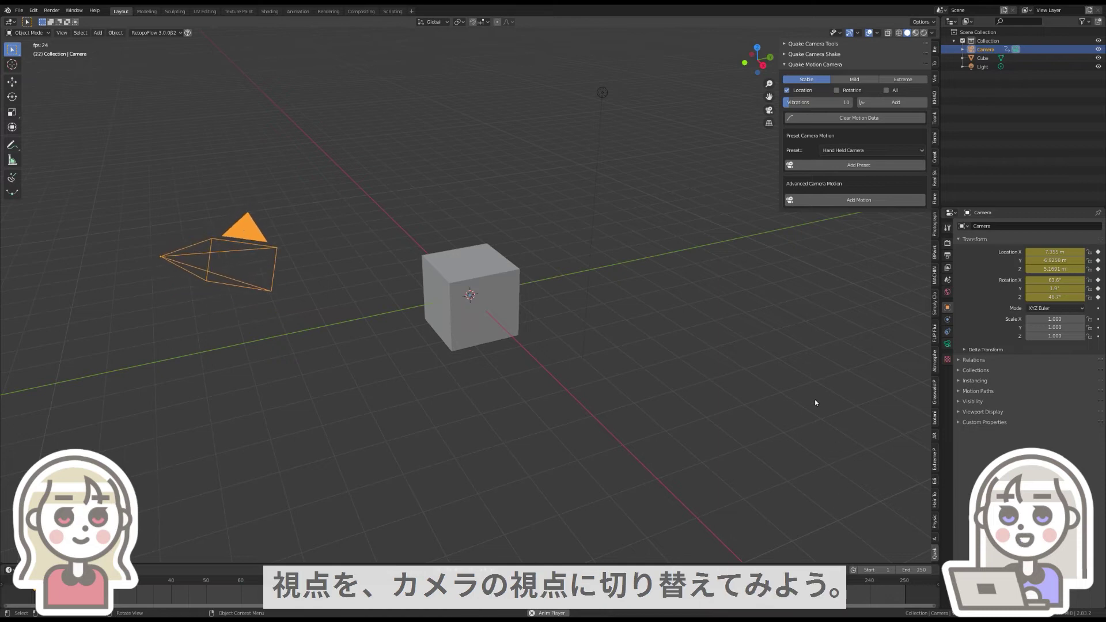
click(768, 113)
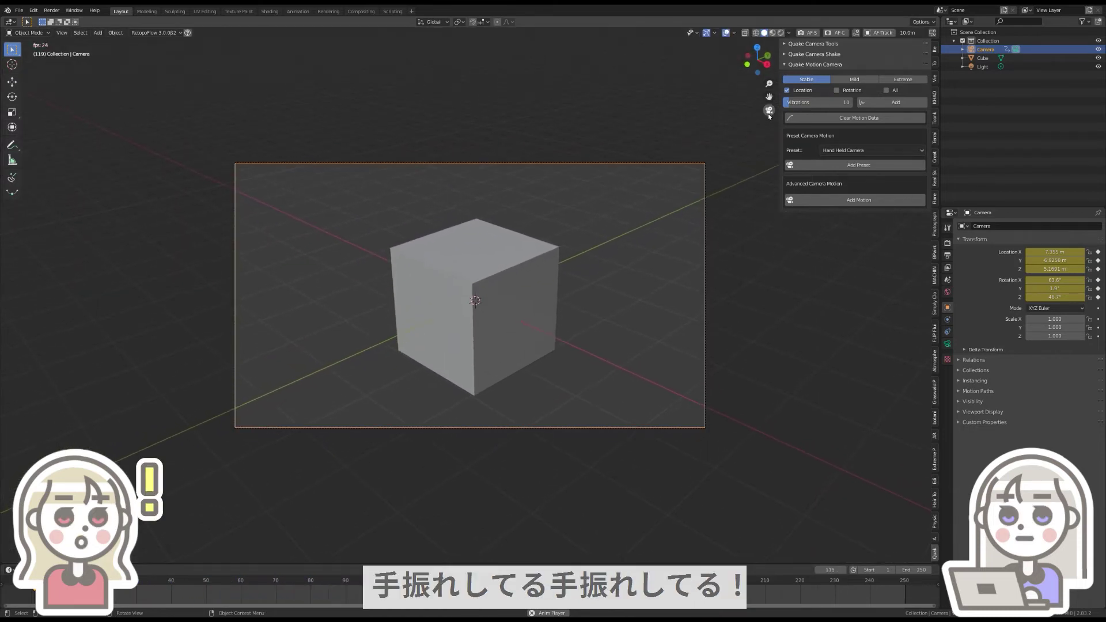
scroll(811, 448, up, 1)
scroll(811, 447, up, 1)
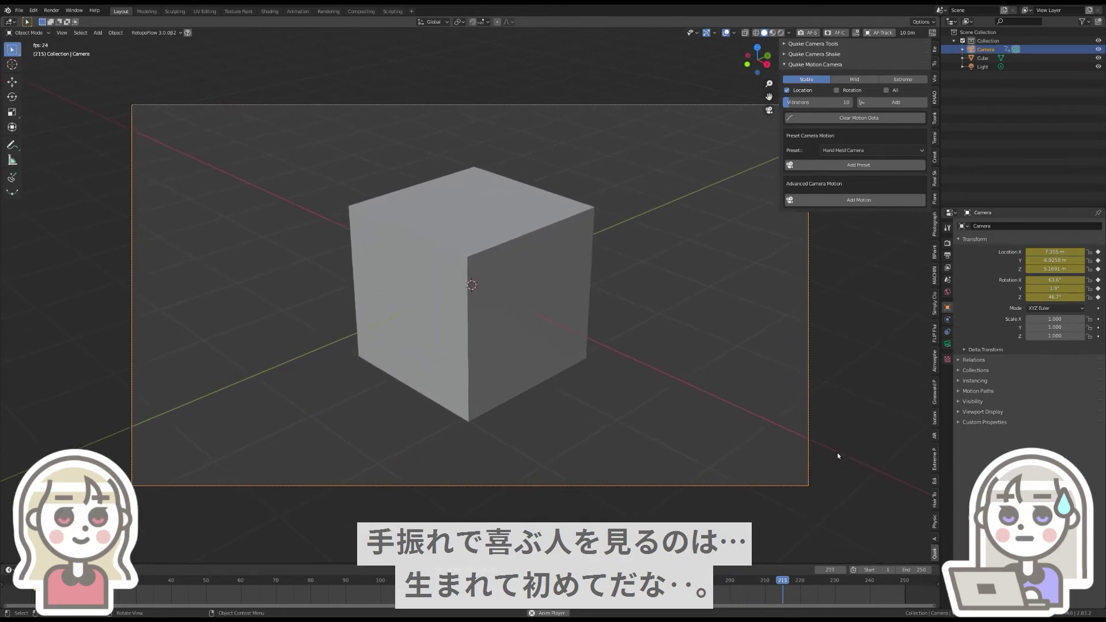
- Choose Racing Camera in the motion Preset list and add it to the camera
click(865, 150)
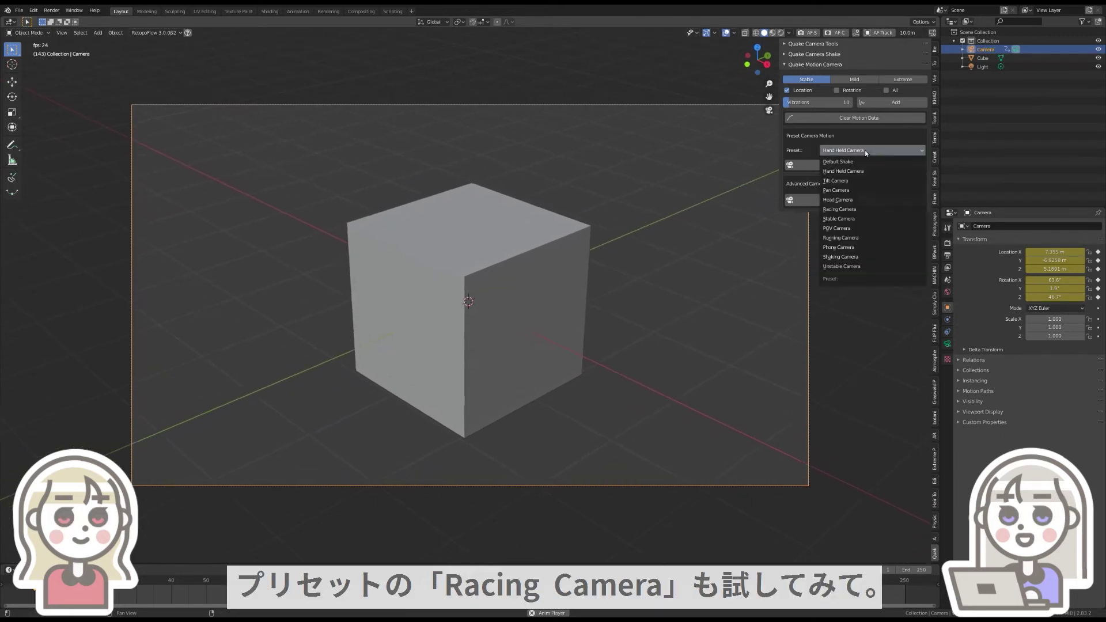
click(876, 208)
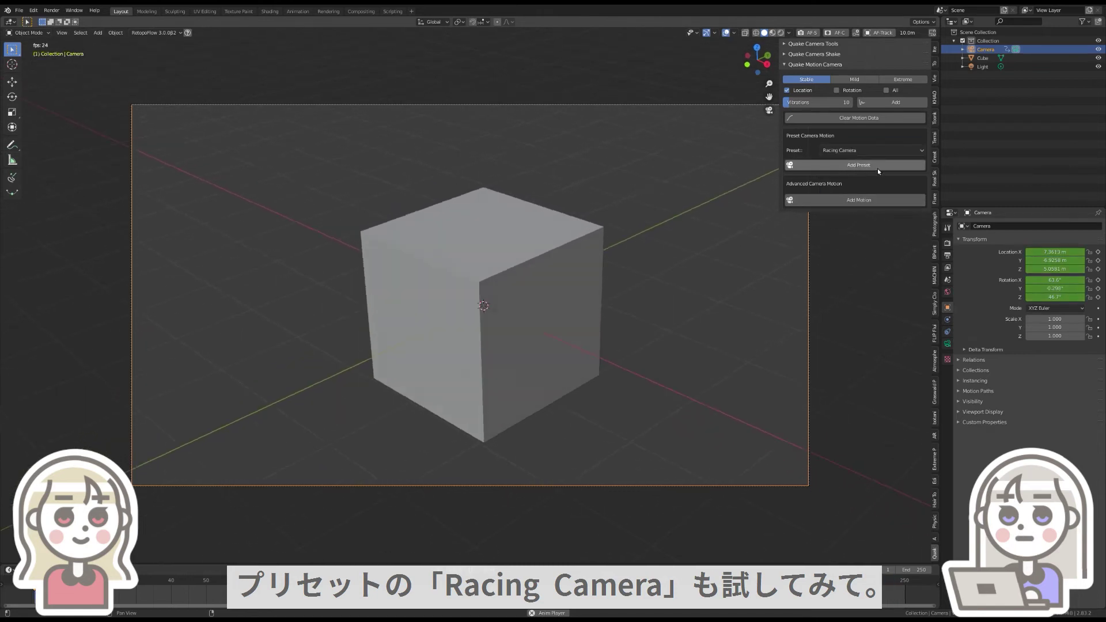
click(877, 168)
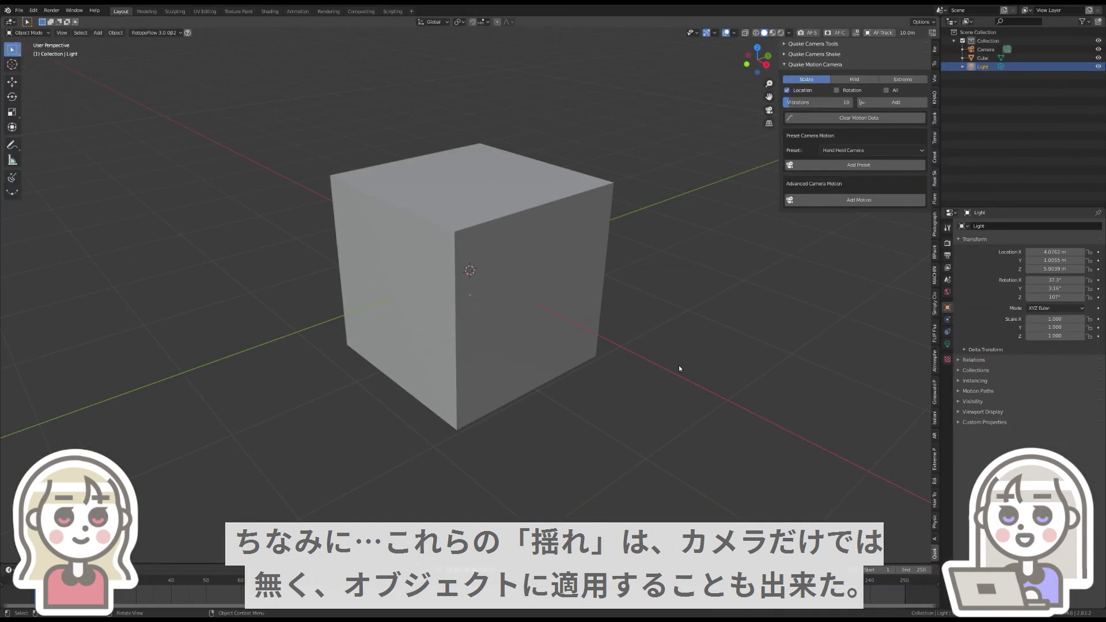
- Select the Cube and add the Hand Held Camera motion preset to it
click(563, 272)
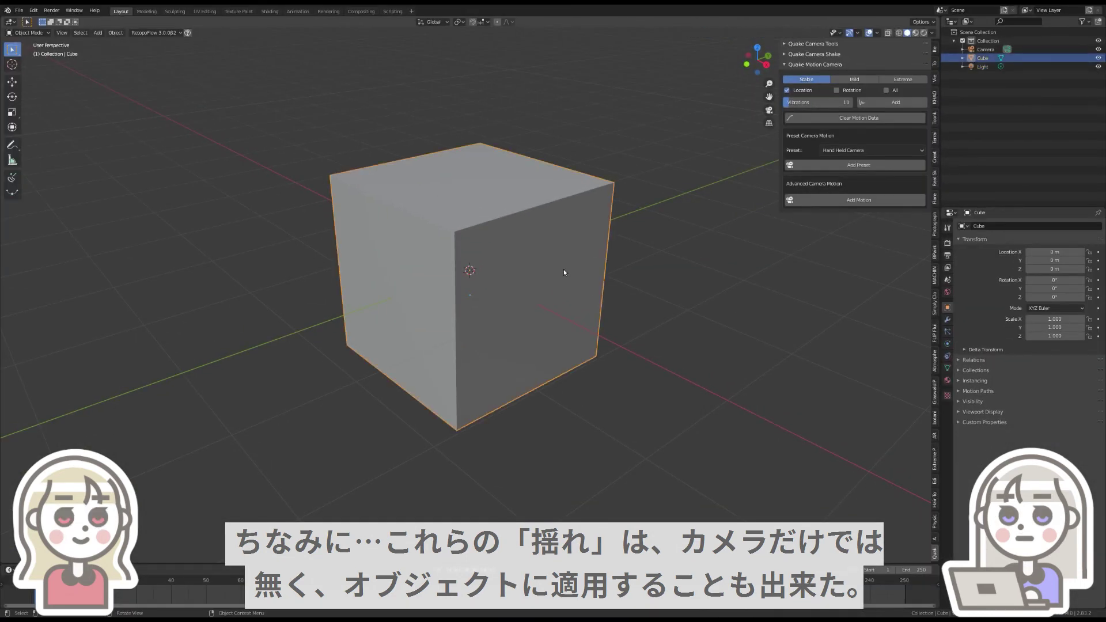
click(879, 165)
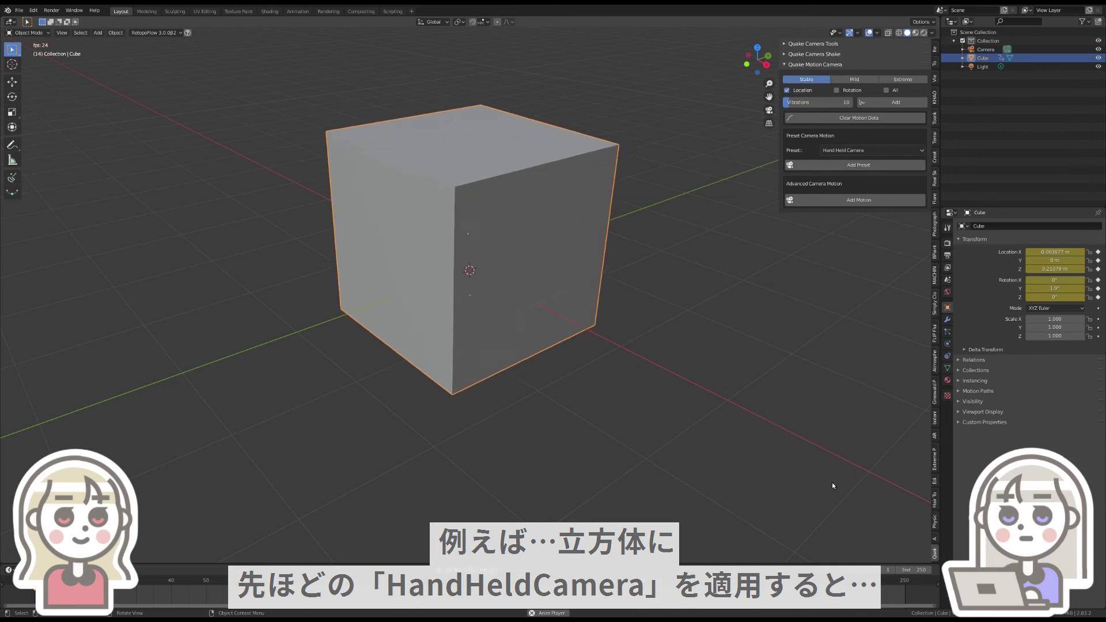